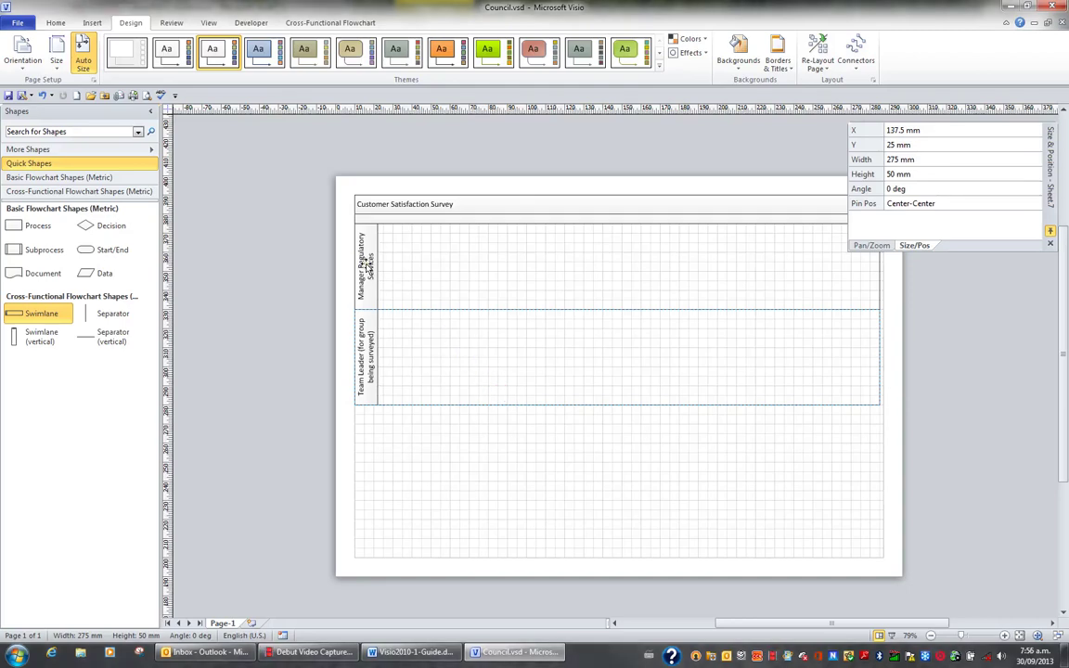
Step: Move the Team Leader swimlane above the Manager Regulatory Services swimlane, and return Manager Regulatory Services to the first position
left_click(367, 264)
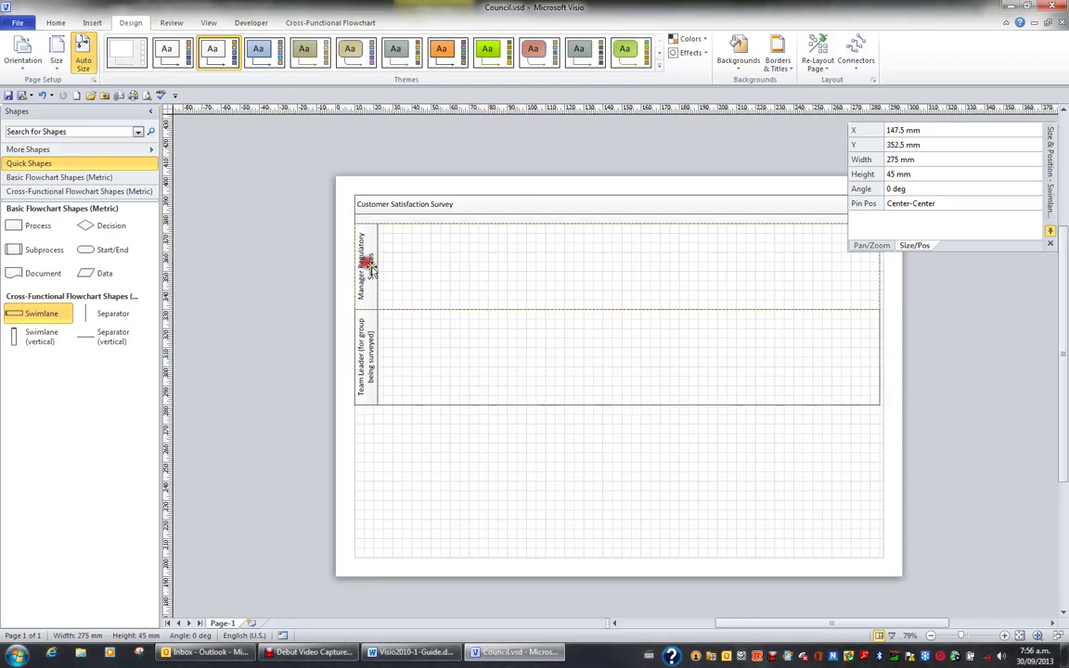
left_click(365, 357)
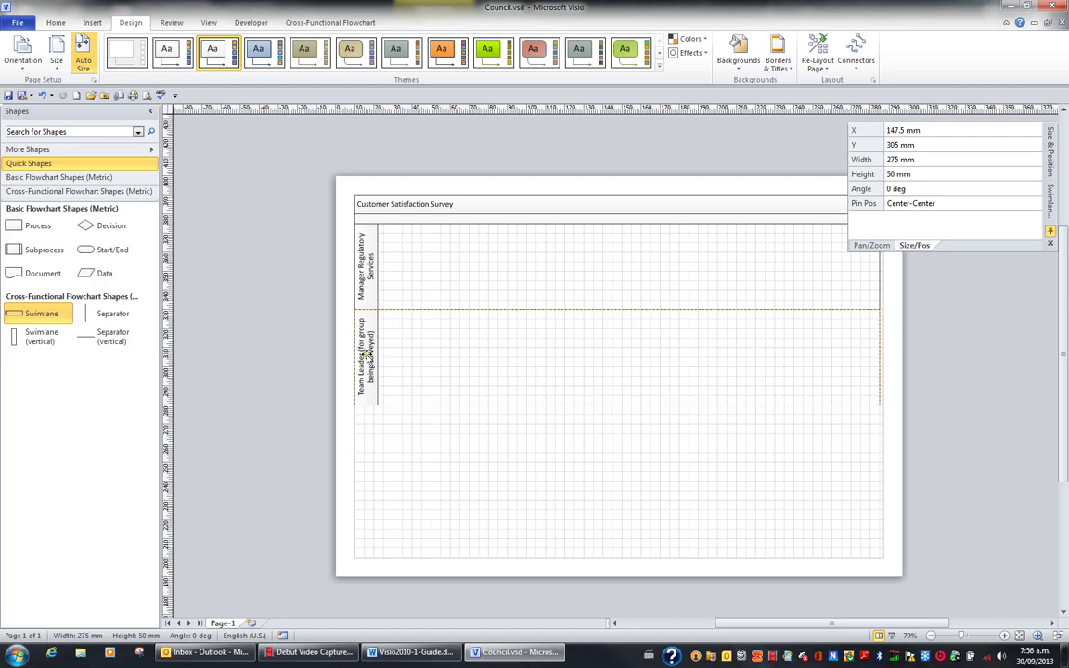
left_click_drag(367, 356, 367, 269)
left_click_drag(367, 353, 359, 245)
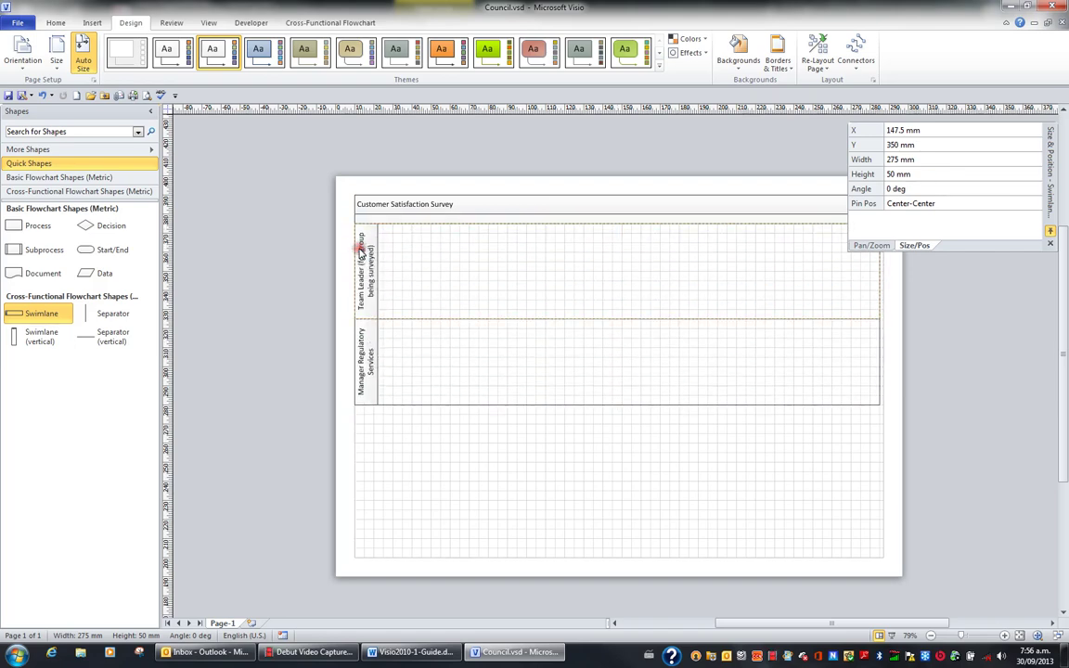
left_click(375, 395)
left_click_drag(367, 363, 360, 260)
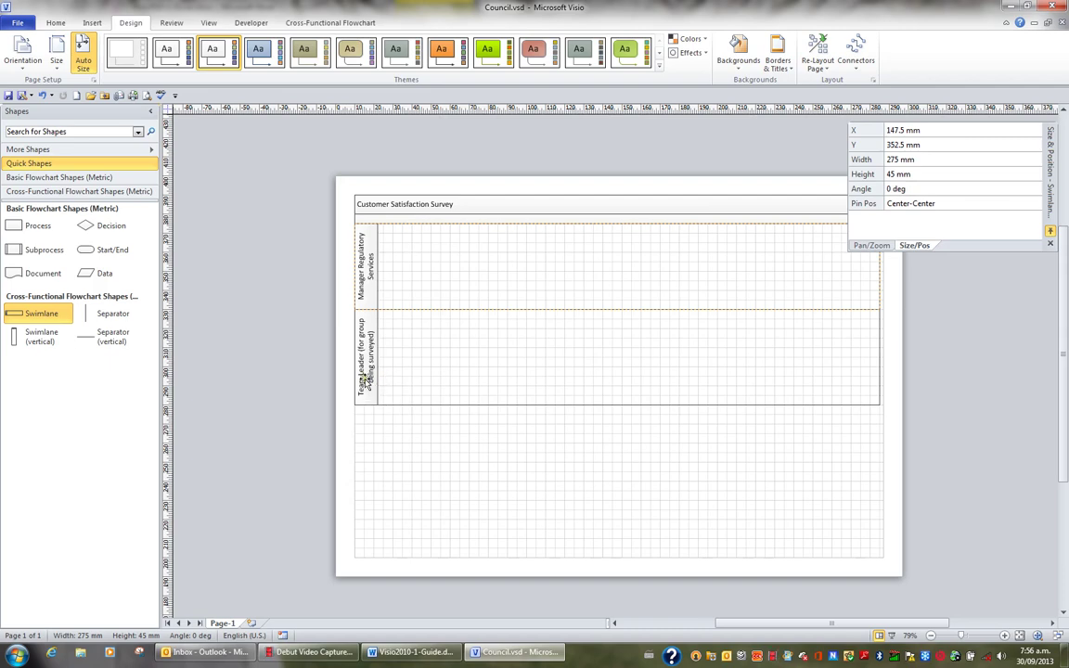
Step: Reduce the Manager Regulatory Services swimlane's height to 22 mm and widen the swimlane headings to 20 mm
left_click(369, 281)
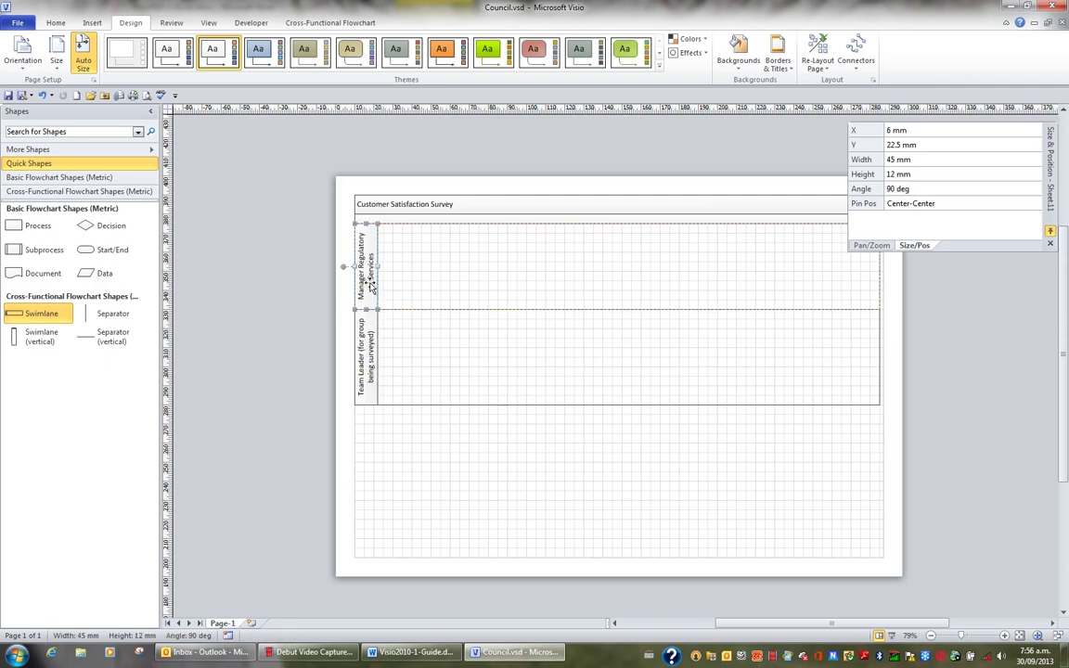
left_click(397, 372)
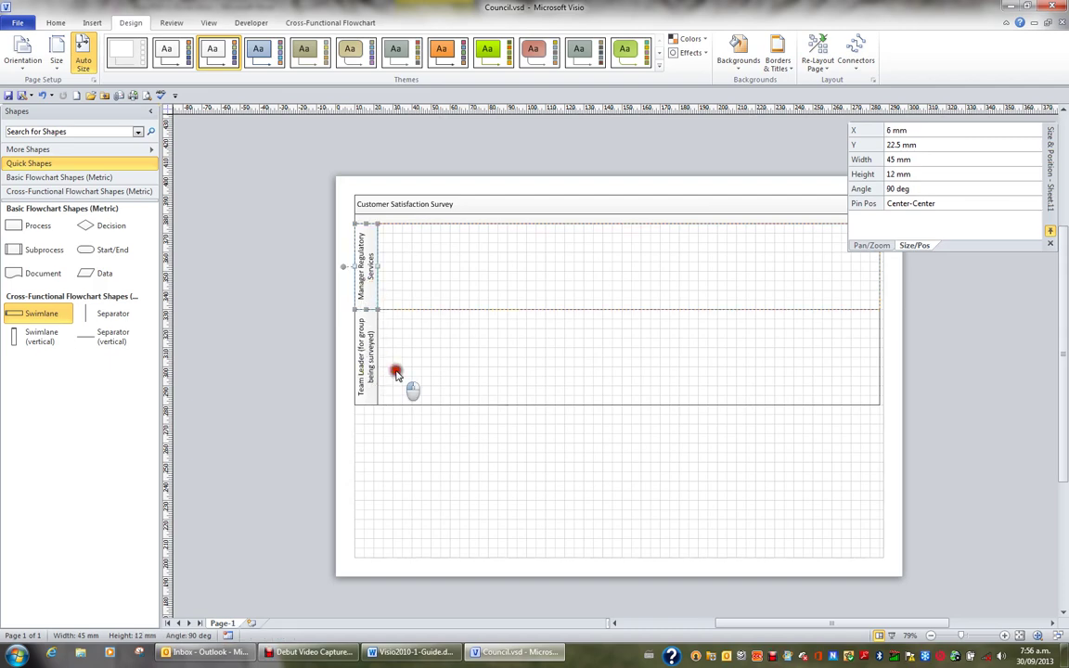
left_click(366, 264)
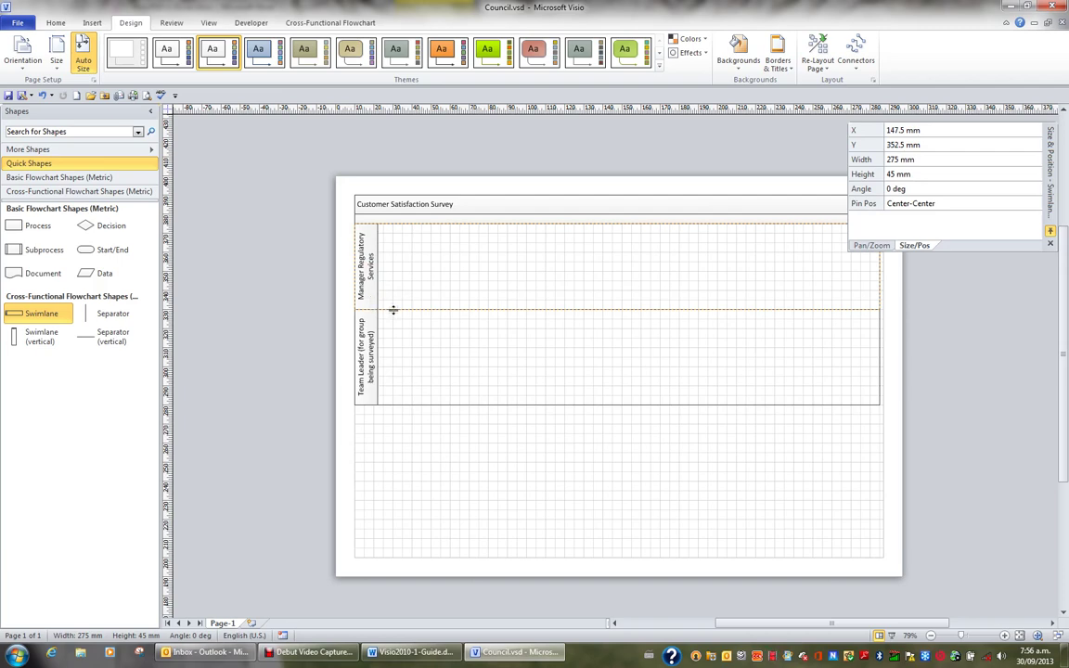
left_click_drag(394, 310, 399, 267)
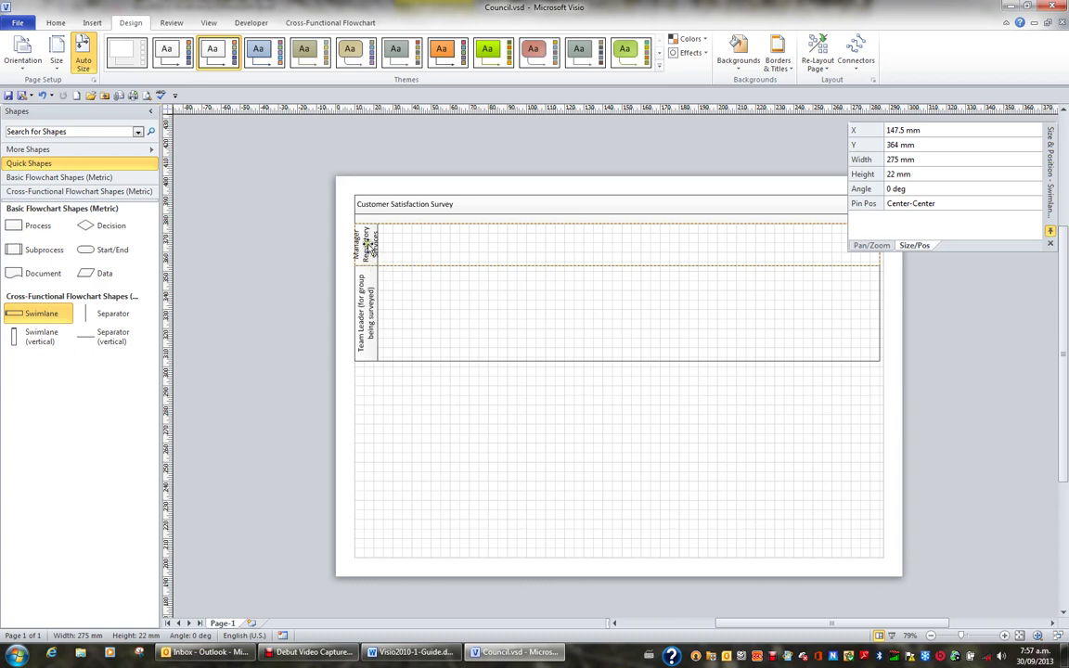
left_click(367, 246)
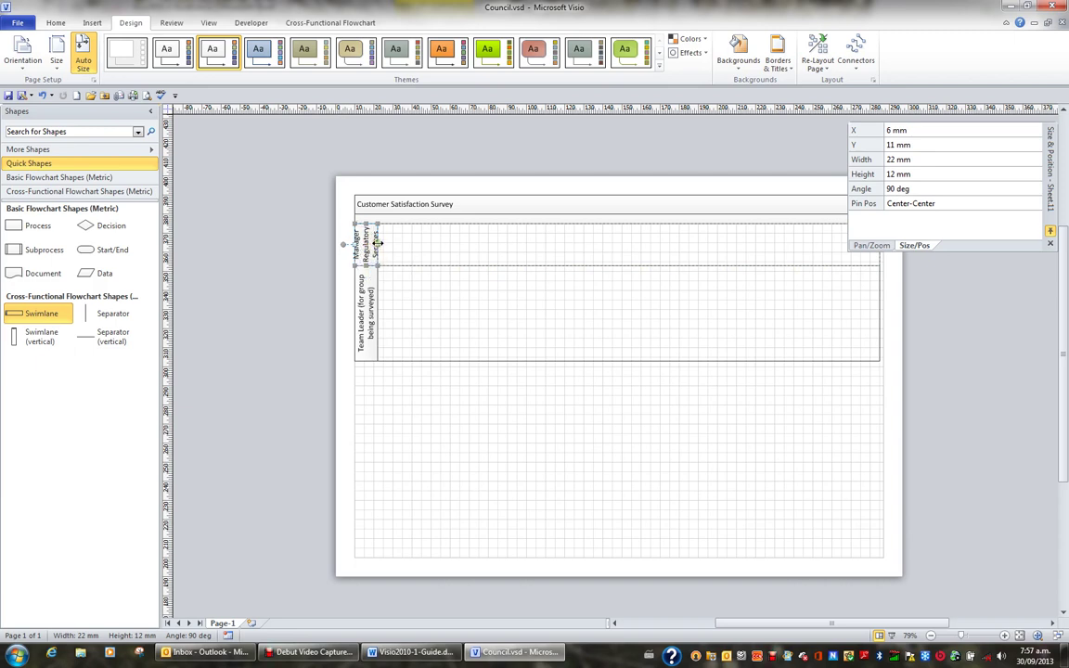
left_click_drag(376, 243, 393, 244)
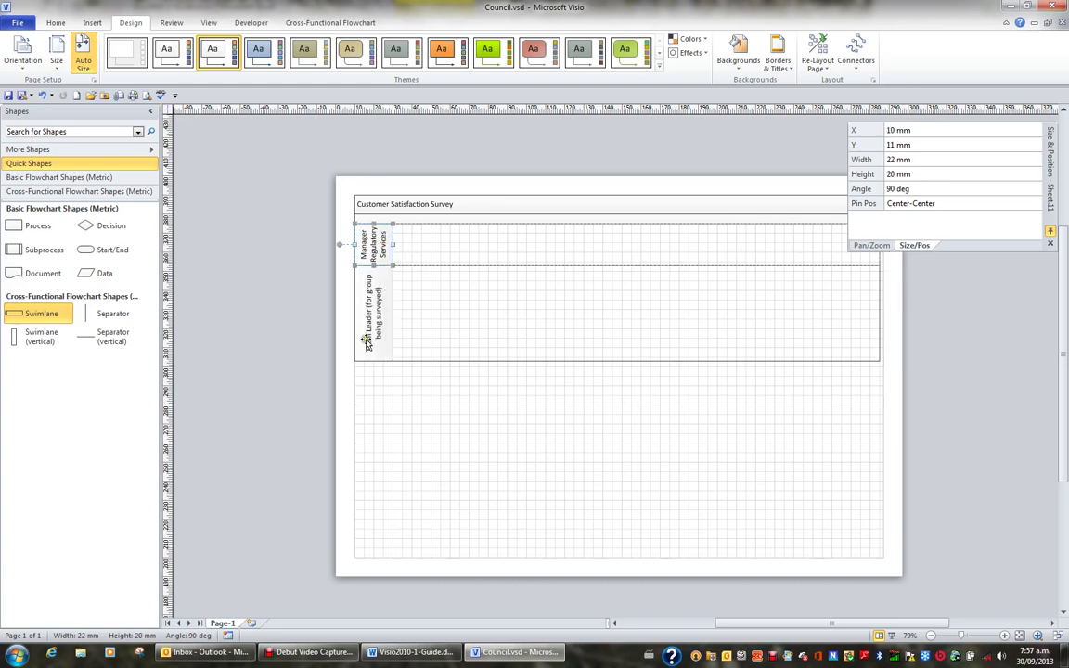
left_click(413, 334)
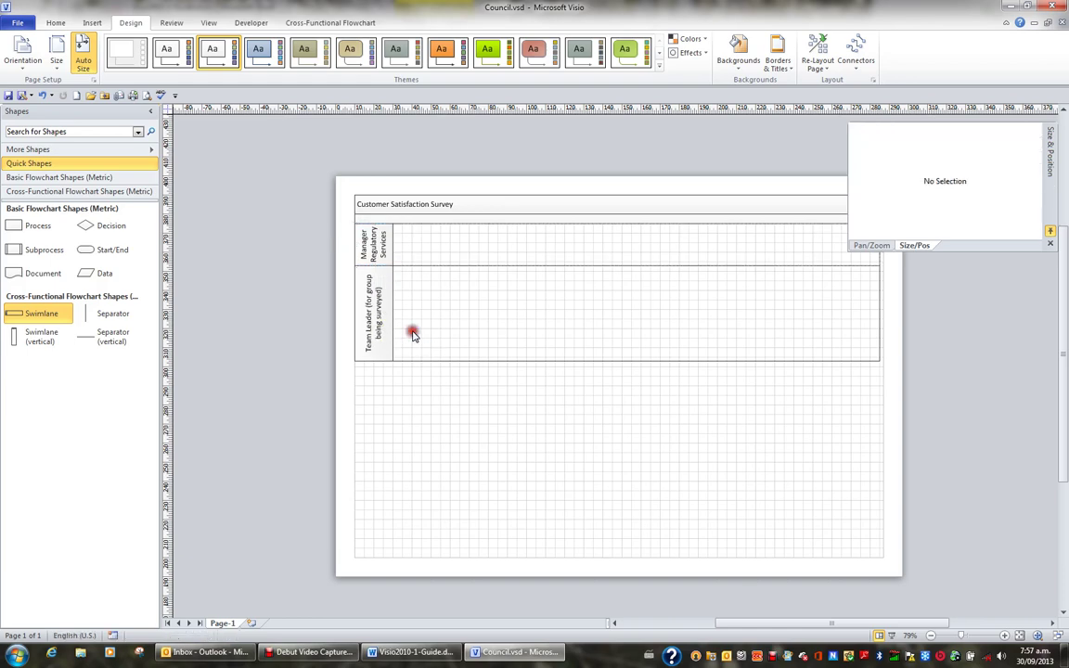
Step: Reduce the Team Leader swimlane's height to 30 mm and widen the swimlane headings to 23 mm
left_click(388, 342)
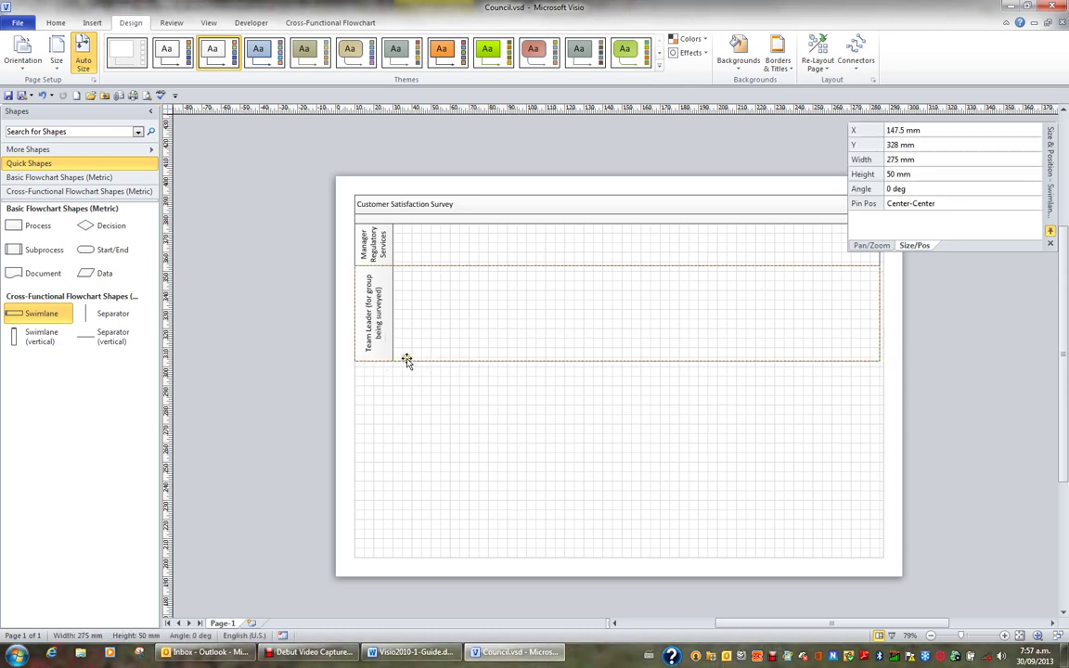
left_click_drag(405, 361, 420, 322)
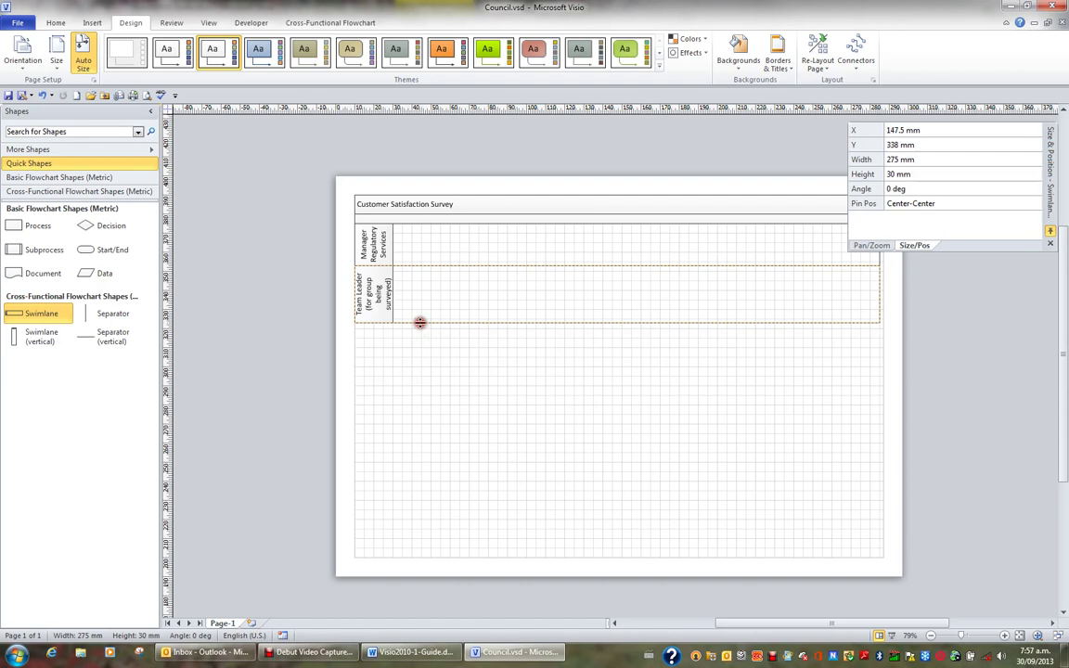
left_click(373, 293)
left_click_drag(394, 295, 397, 295)
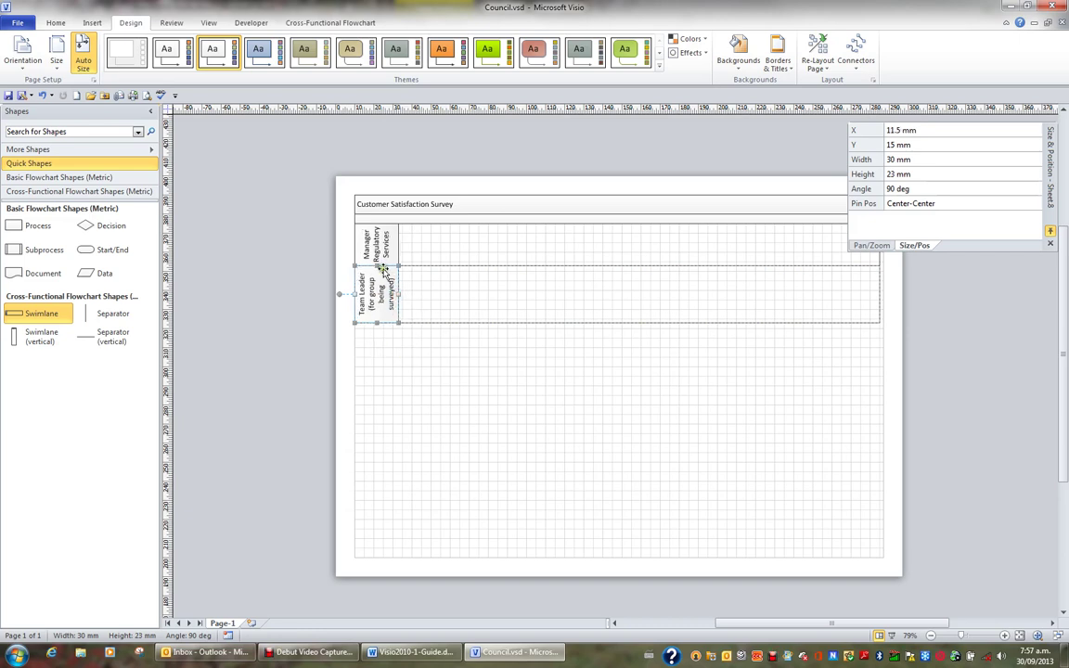
left_click(428, 309)
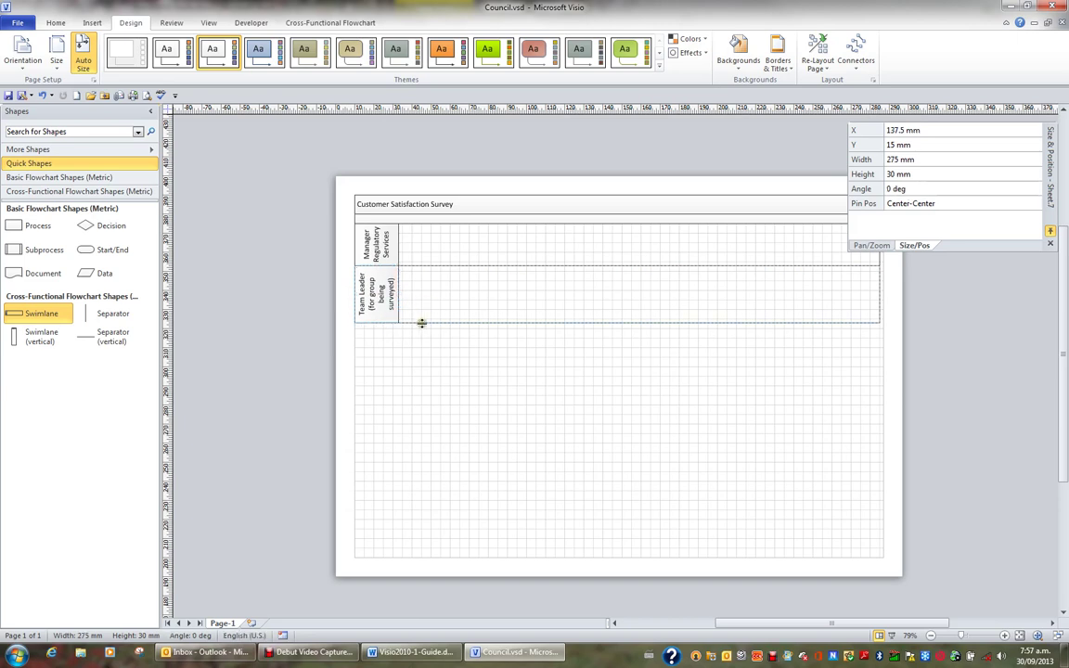
Step: Resize the whole set of swimlanes to a width of 277 mm so it reaches the page margin
left_click(421, 325)
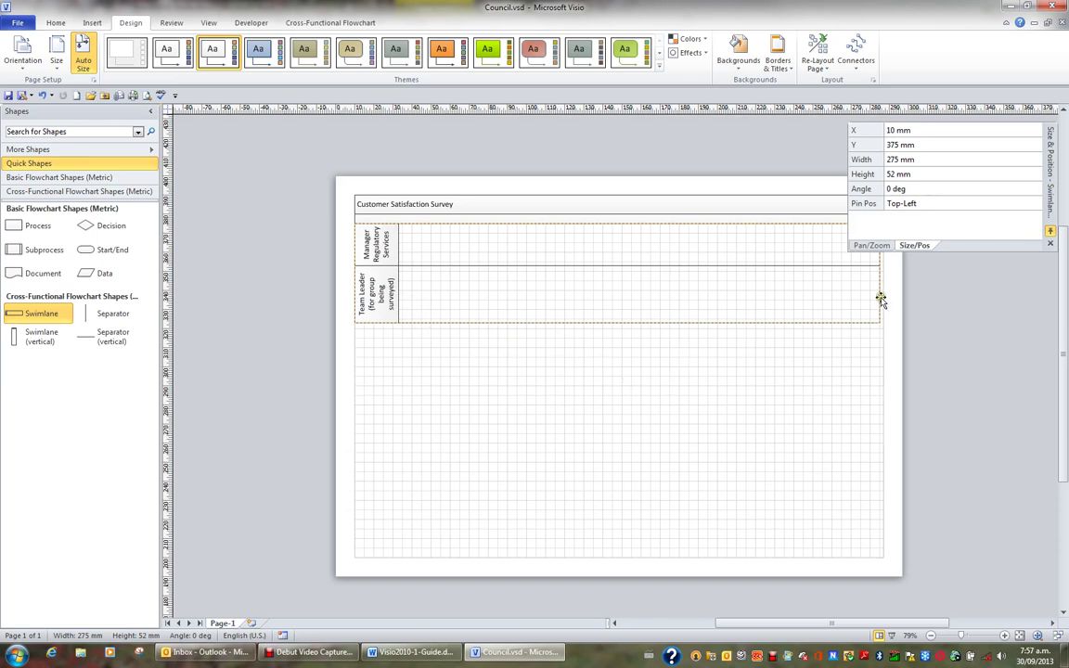
left_click_drag(879, 298, 851, 302)
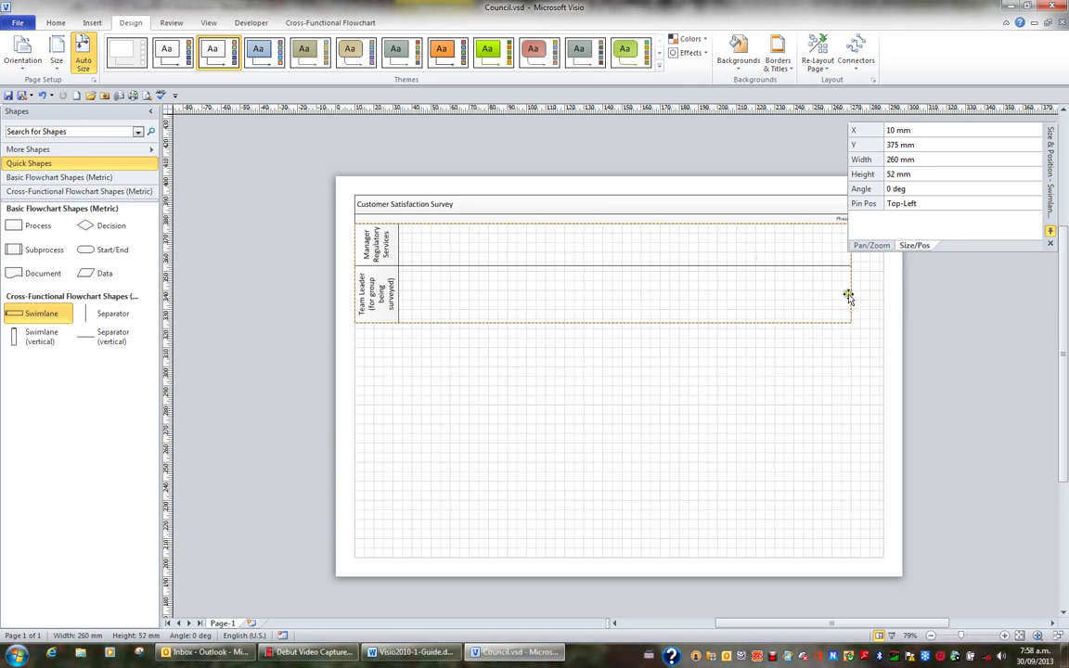
left_click_drag(848, 296, 882, 296)
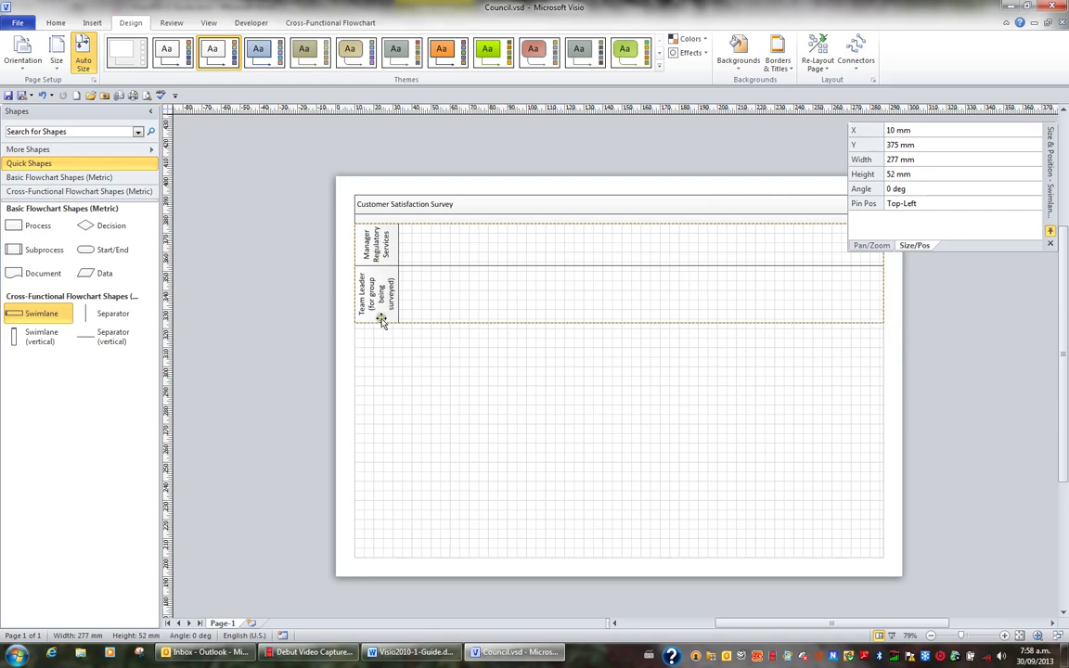
Step: Add four new horizontal swimlanes one below another beneath the Team Leader swimlane
type("being")
left_click_drag(38, 316, 472, 352)
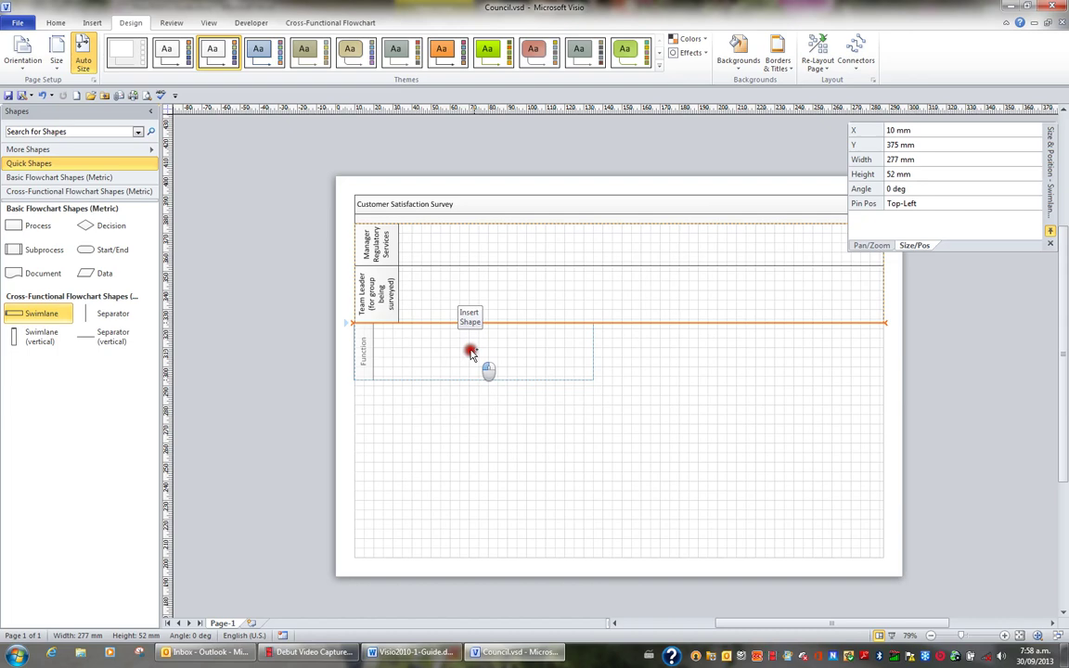
left_click_drag(472, 353, 470, 350)
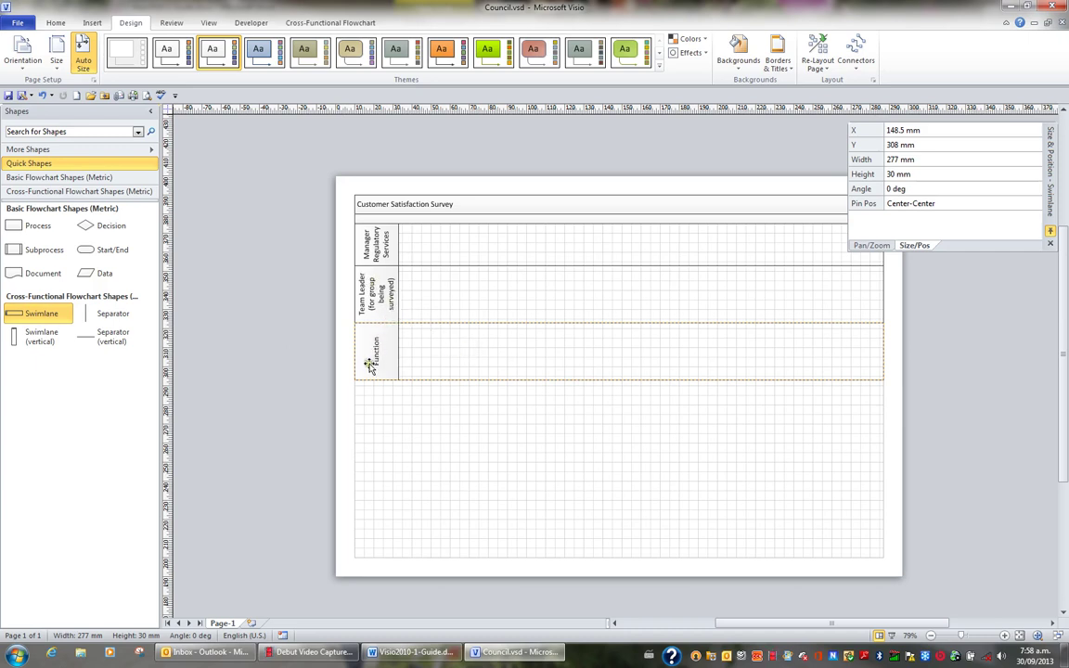
left_click_drag(48, 312, 470, 410)
left_click_drag(30, 316, 467, 471)
left_click_drag(56, 313, 471, 522)
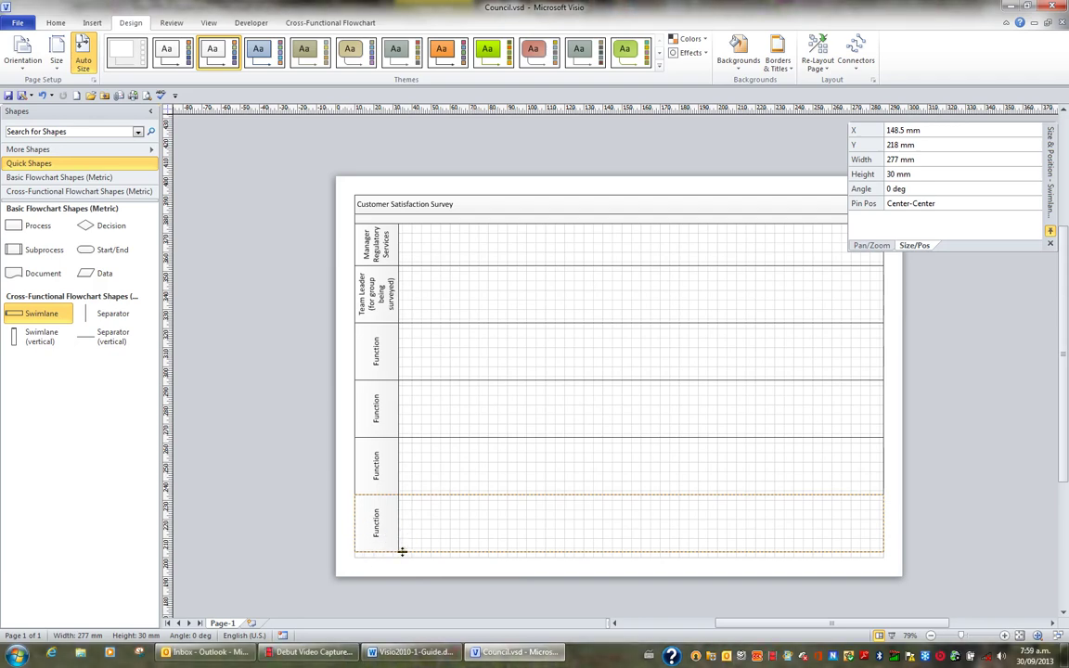
Step: Resize the added swimlanes, making the last one 18 mm high, the second one 41 mm high and the third one slightly taller
left_click_drag(402, 551, 407, 531)
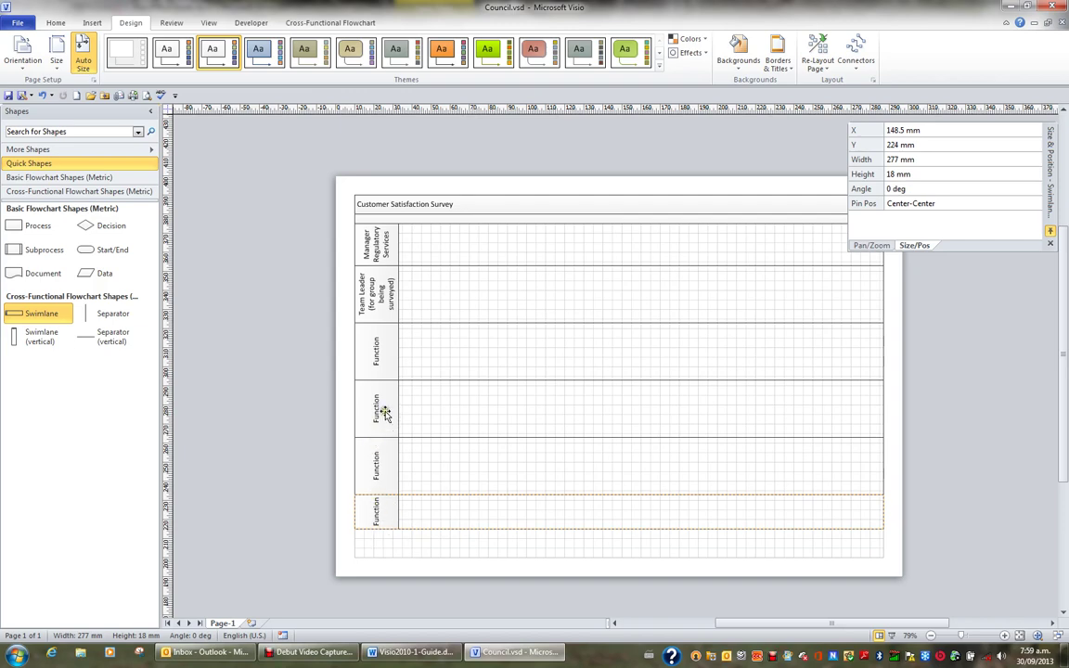
left_click(372, 391)
left_click_drag(405, 436, 405, 439)
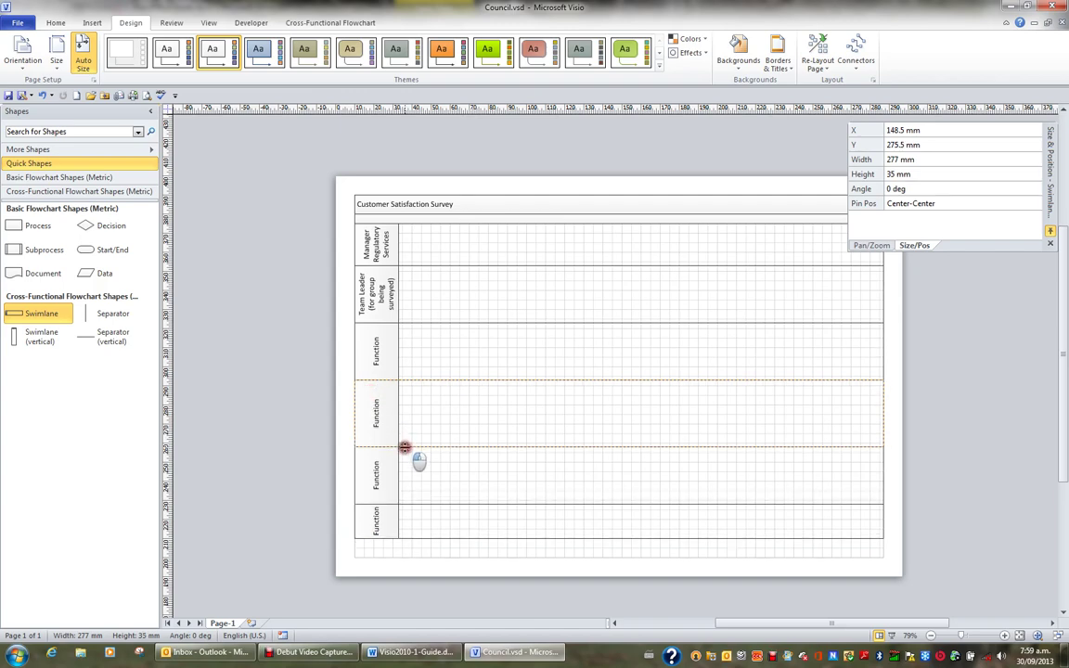
left_click_drag(405, 447, 405, 459)
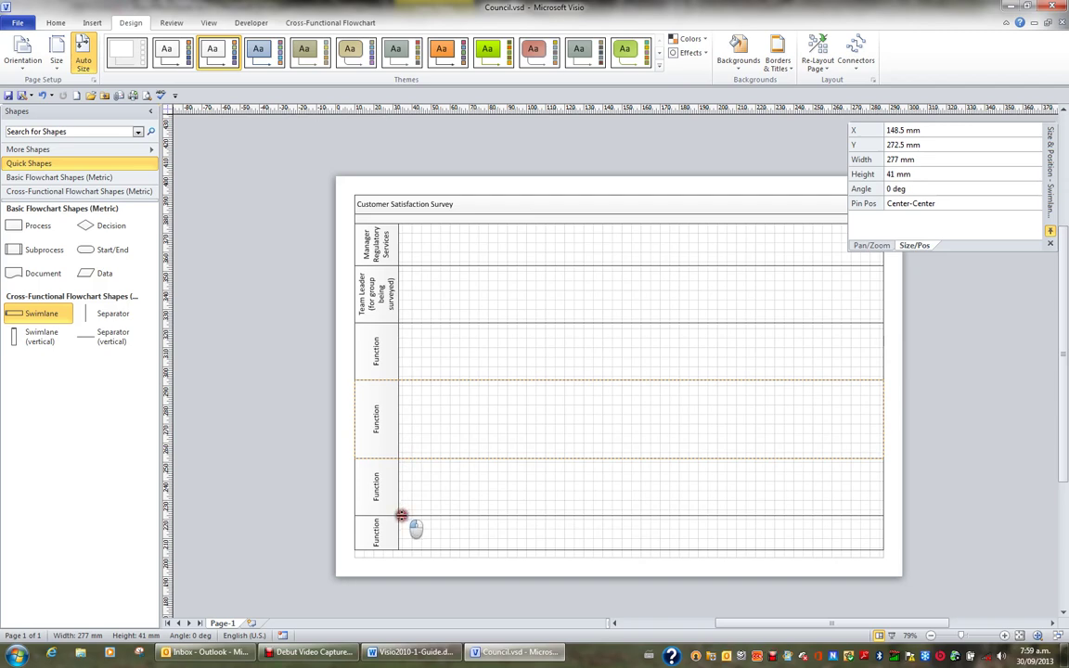
left_click_drag(401, 515, 401, 525)
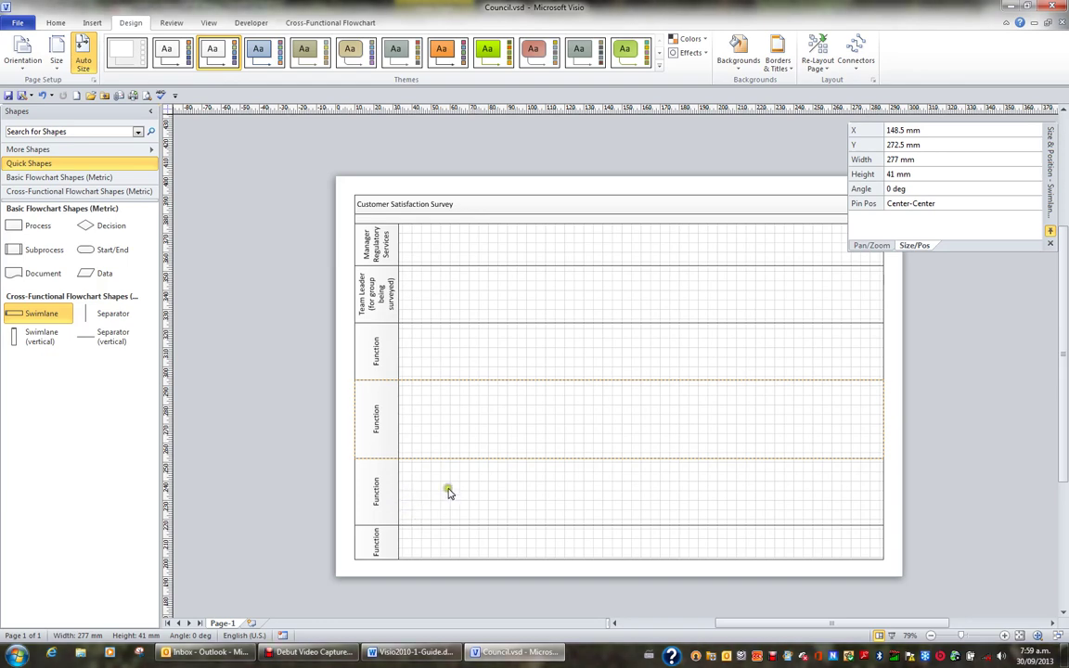
Step: Delete the last swimlane of the flowchart and undo the deletion
left_click(376, 541)
key("Delete")
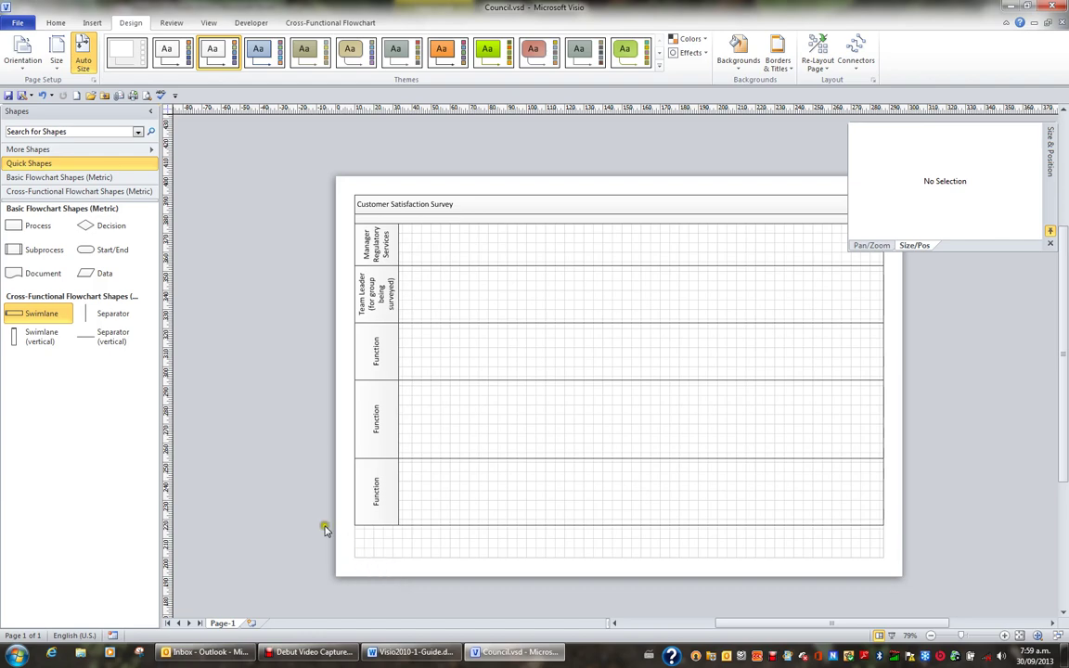
left_click(42, 96)
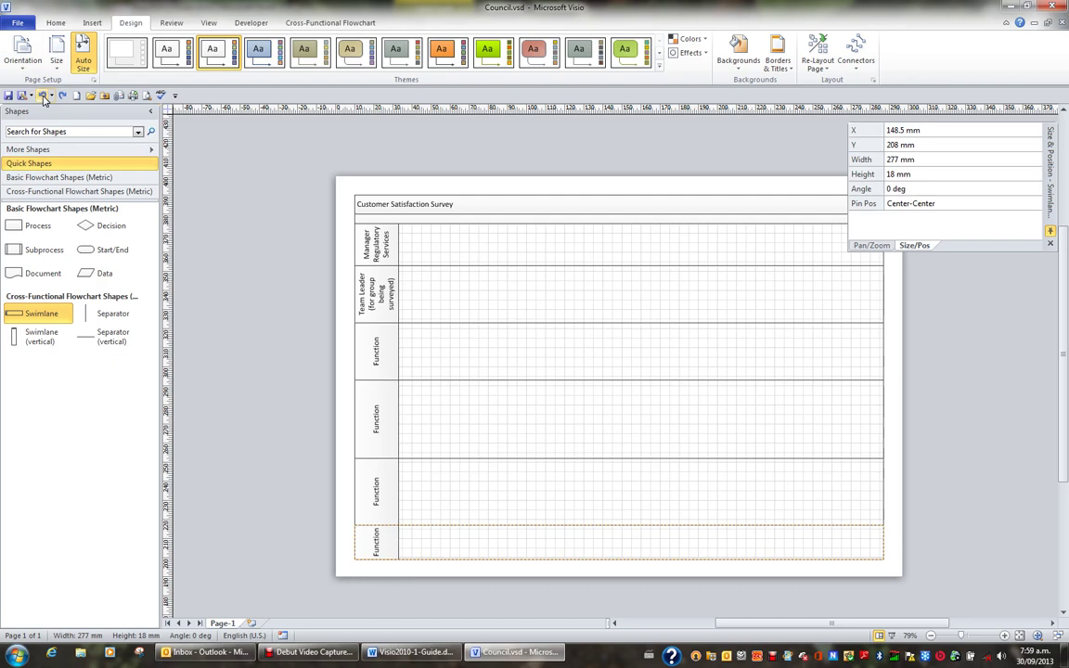